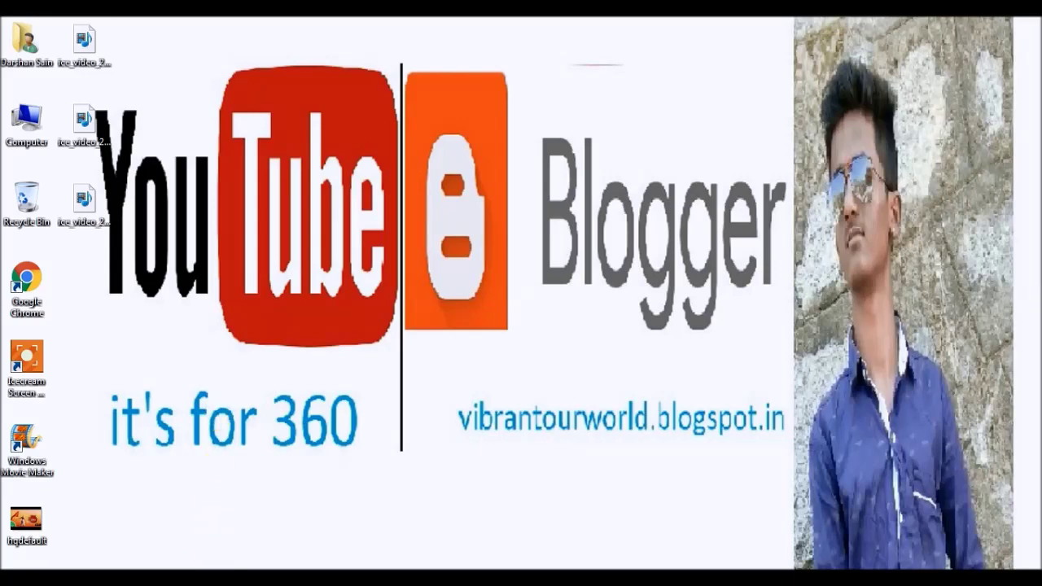
# Step: Bring the Chrome window showing the Facebook news feed to the front from the taskbar
pyautogui.click(279, 570)
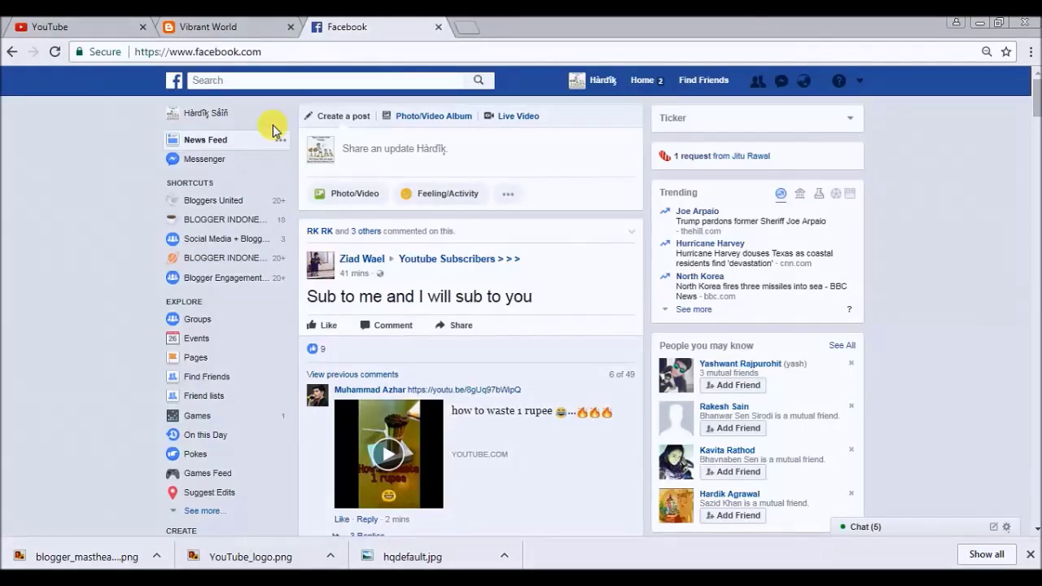
# Step: Search YouTube for 'it's for 360' to reach that channel's page
pyautogui.click(127, 30)
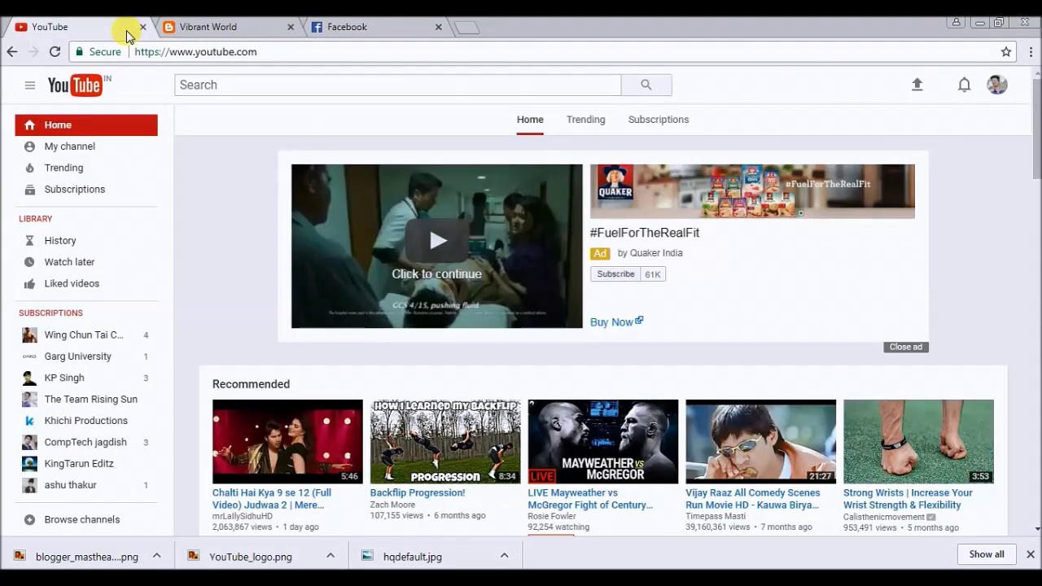
pyautogui.click(214, 81)
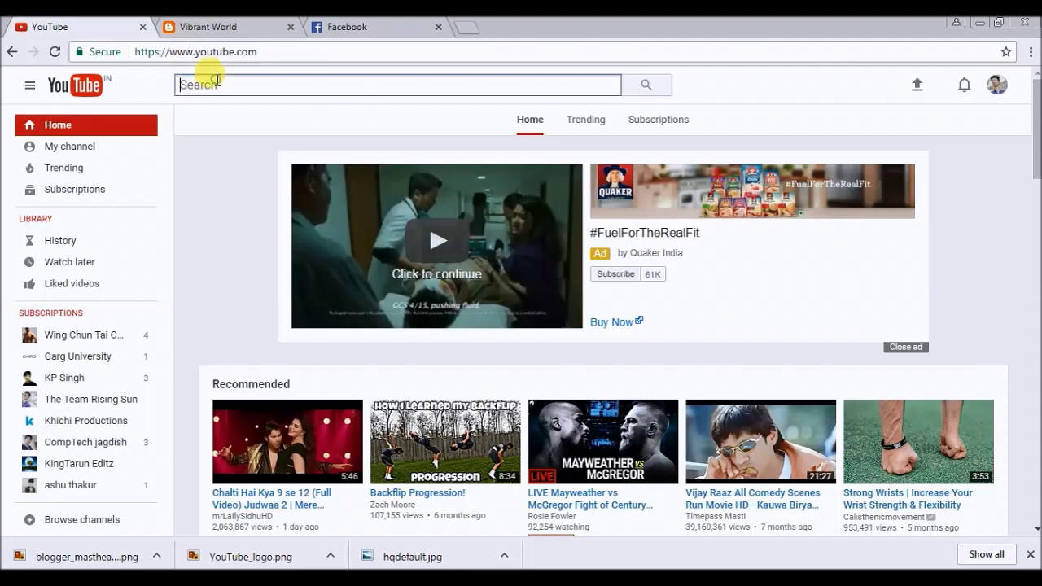
pyautogui.write("it's for")
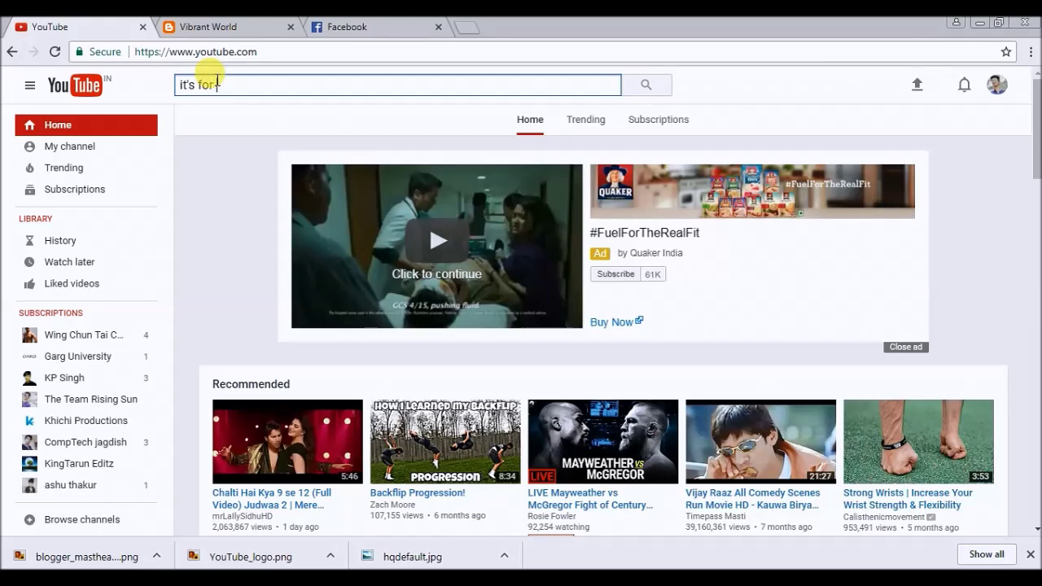
pyautogui.write('360')
pyautogui.press('Return')
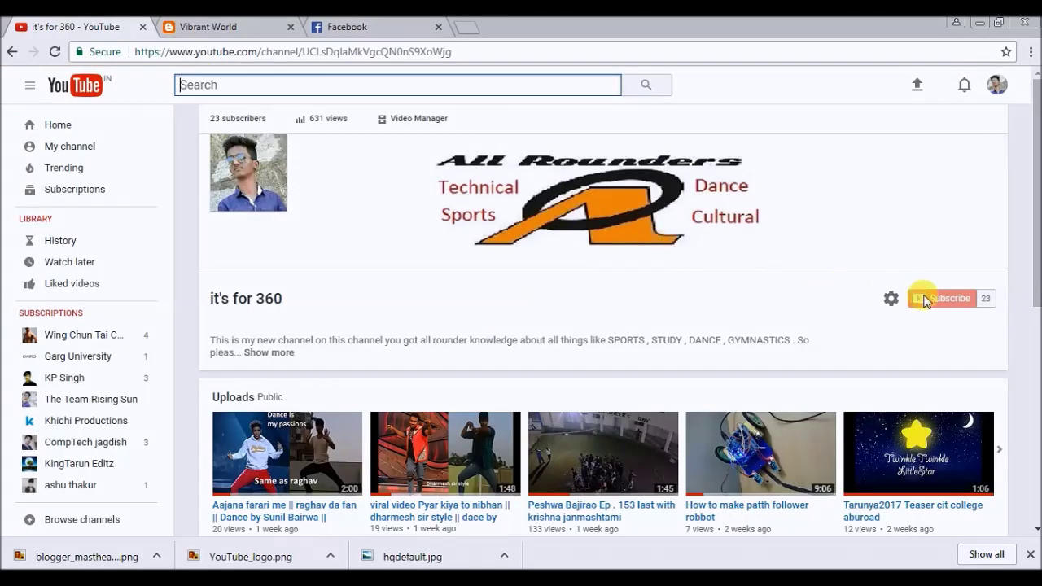
# Step: Browse the channel's uploads and open the 'Aajana farari me' dance video
pyautogui.moveTo(1036, 308); pyautogui.dragTo(1036, 401)
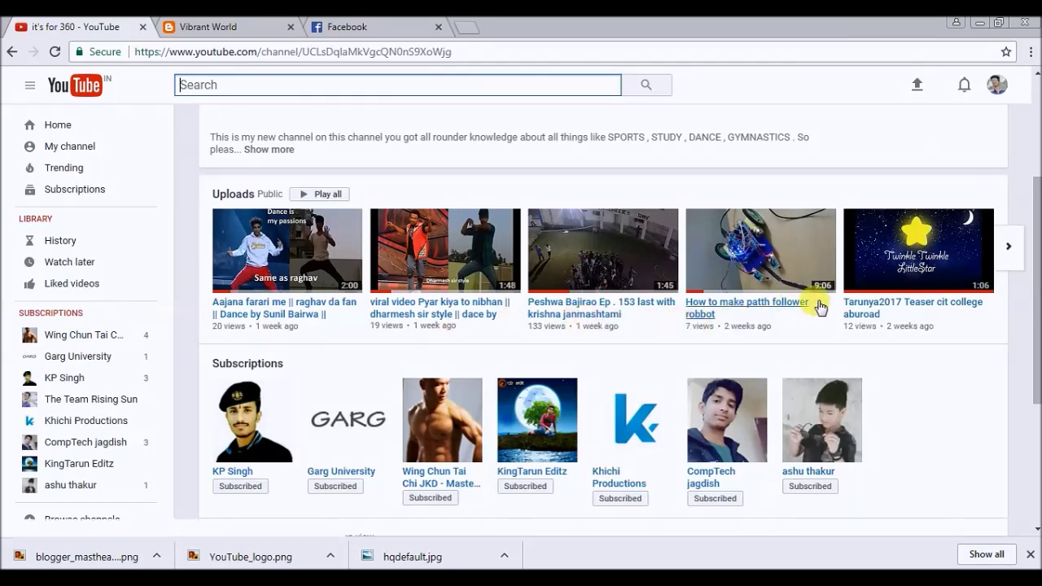
pyautogui.click(1008, 247)
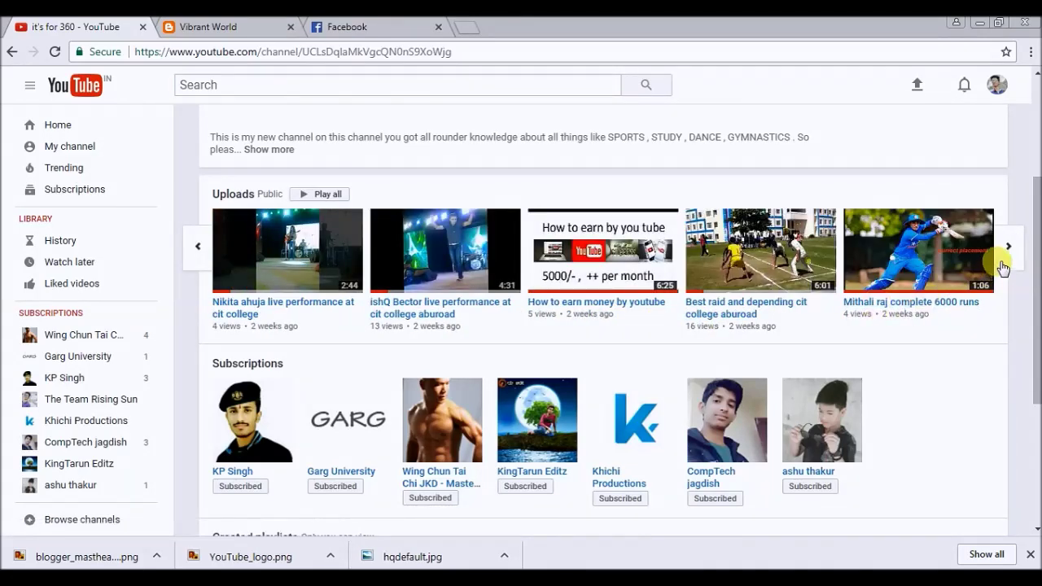
pyautogui.click(1007, 251)
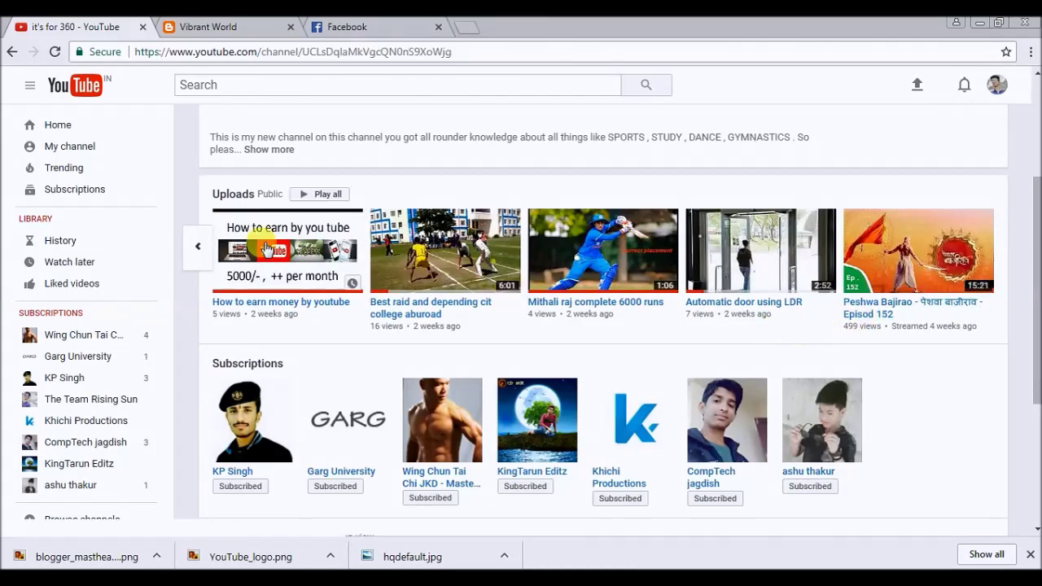
pyautogui.click(202, 246)
pyautogui.click(202, 246)
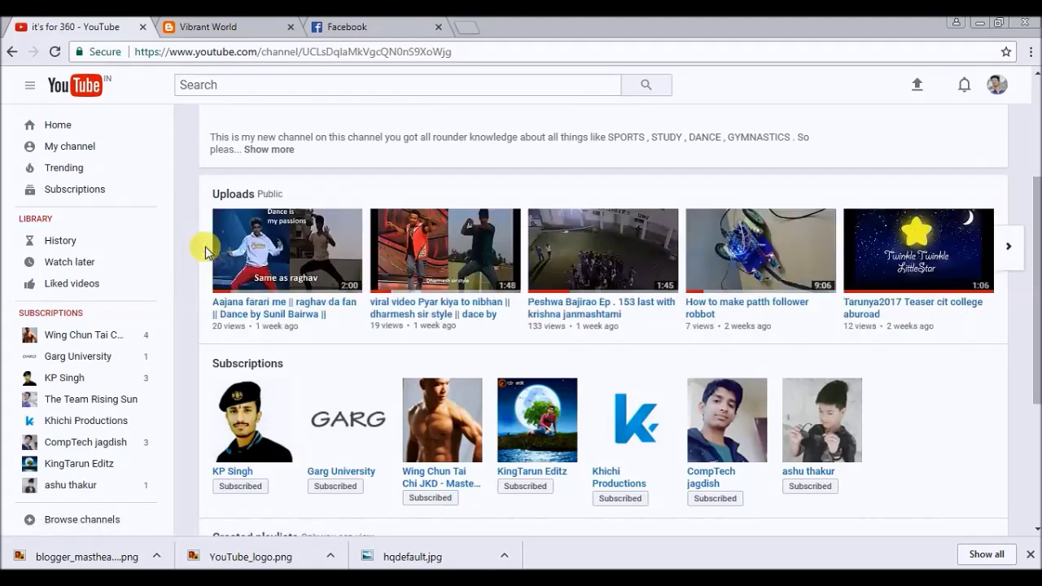
pyautogui.click(305, 240)
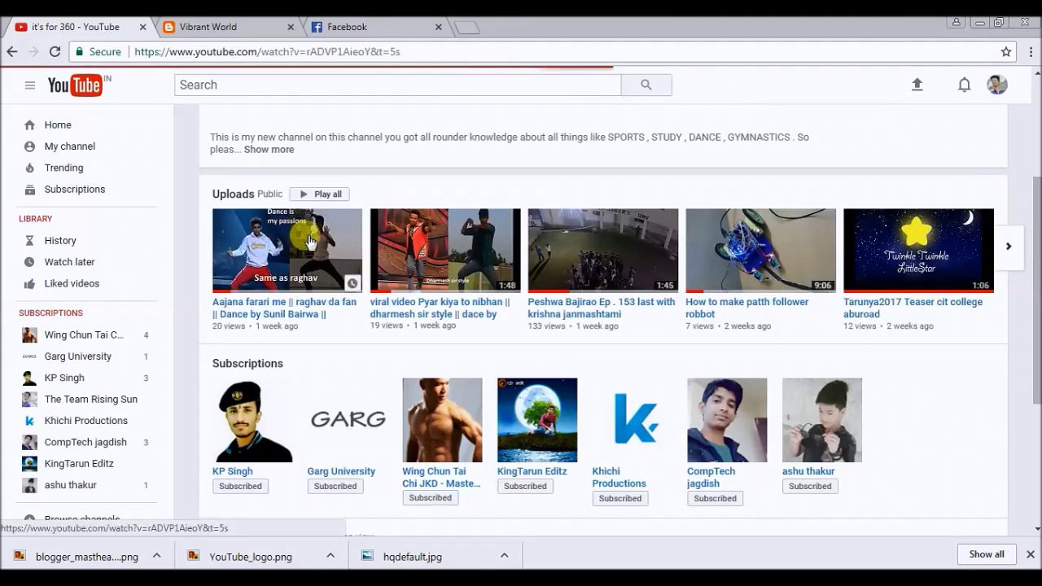
# Step: Copy the video's web address from the address bar
pyautogui.click(465, 51)
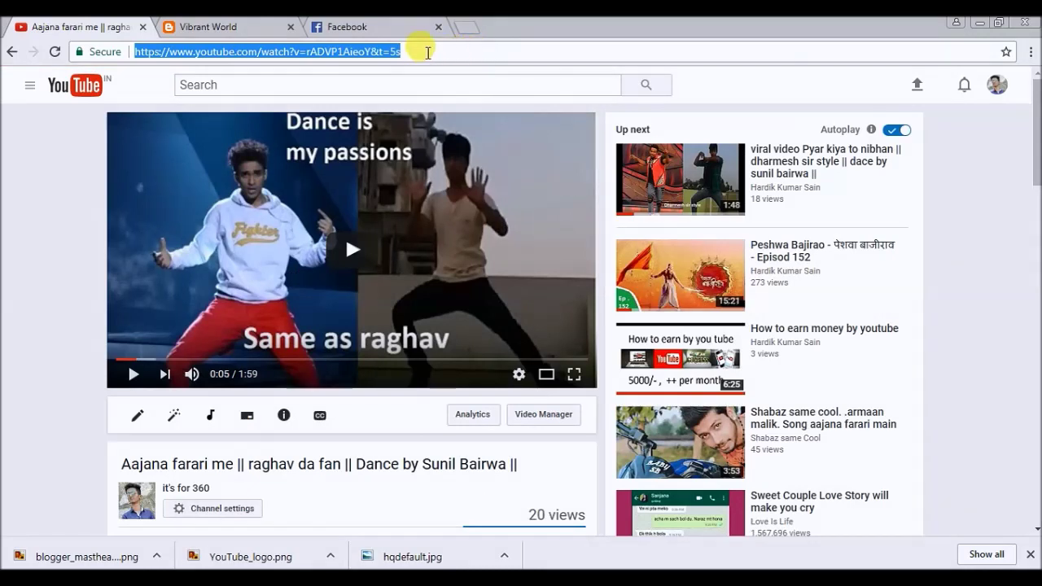
pyautogui.rightClick(394, 51)
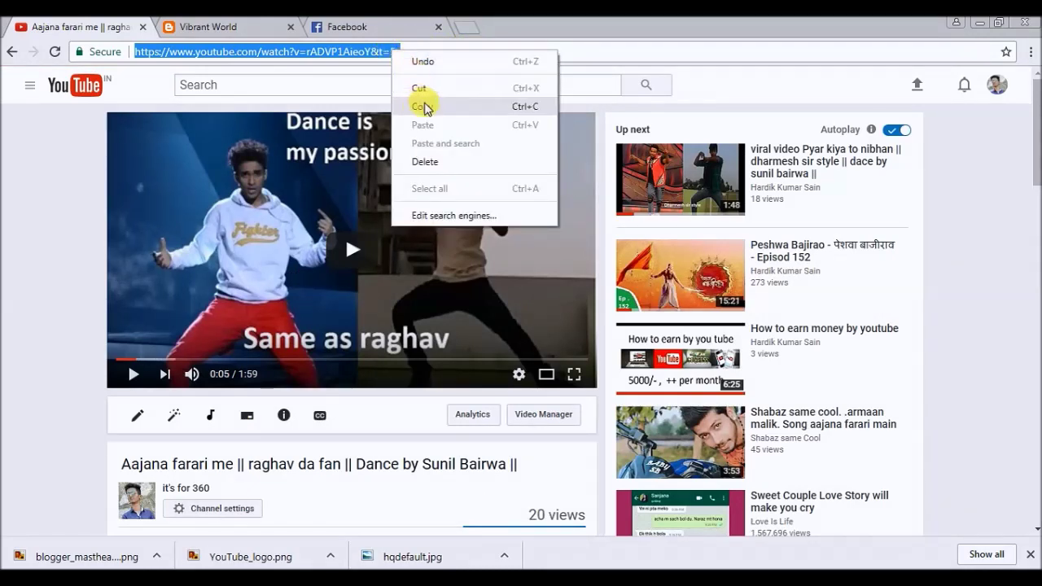
pyautogui.click(424, 107)
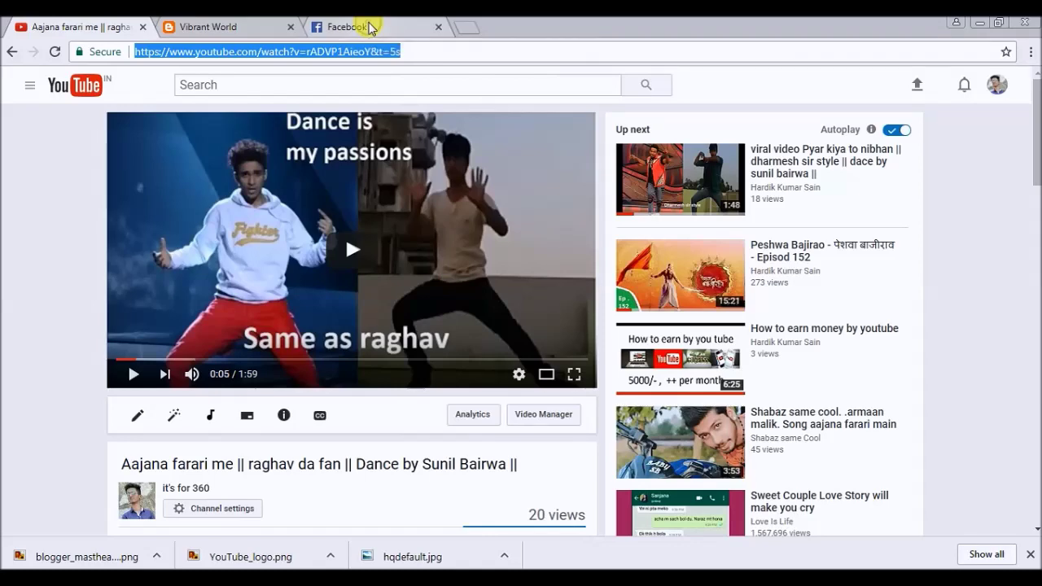
# Step: Search Facebook for 'youtuber' and open the Share your Youtube videos group
pyautogui.click(370, 28)
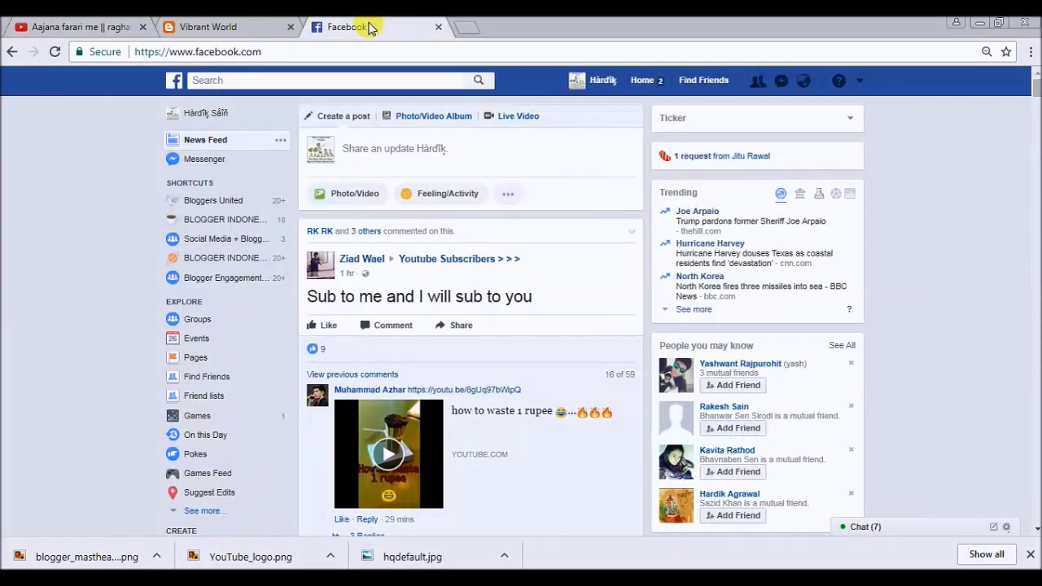
pyautogui.click(404, 79)
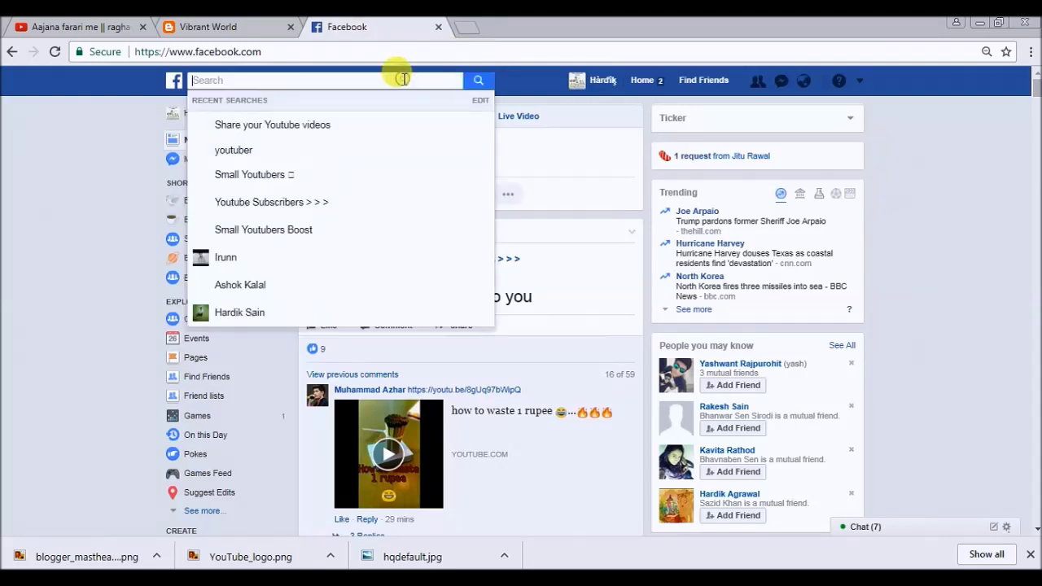
pyautogui.press('Down')
pyautogui.press('Down')
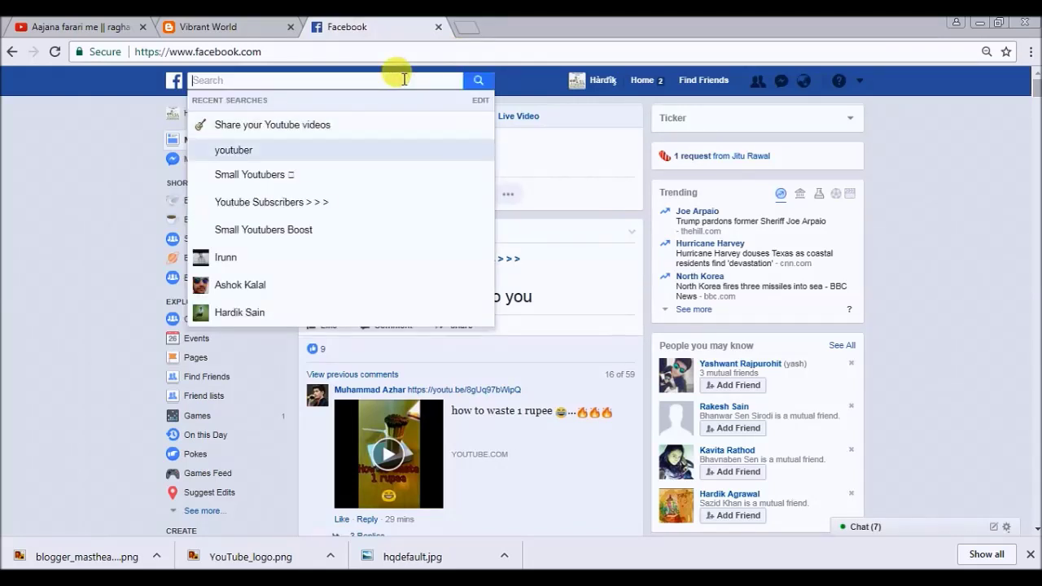
pyautogui.click(319, 150)
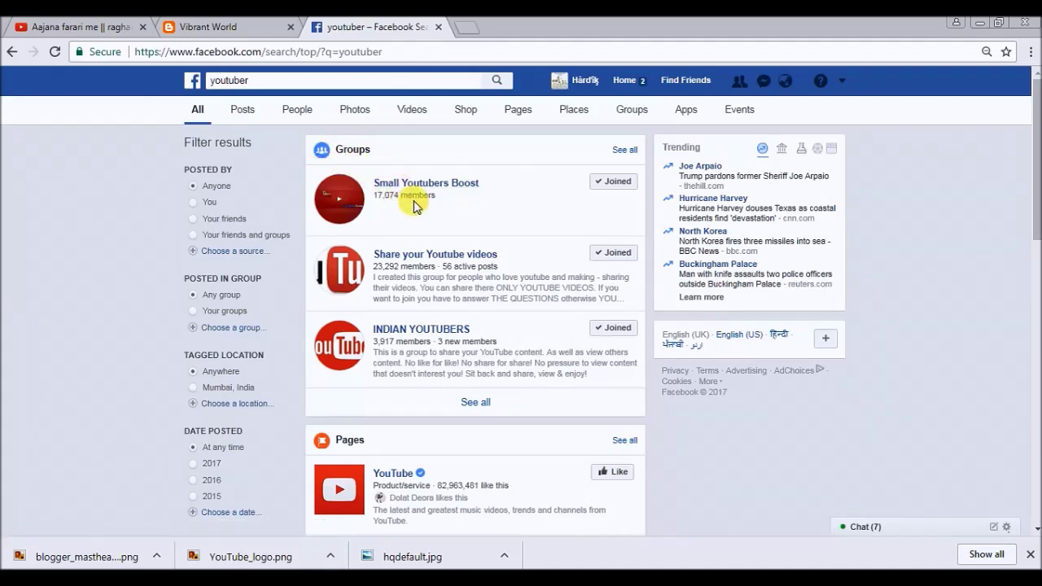
pyautogui.moveTo(609, 255)
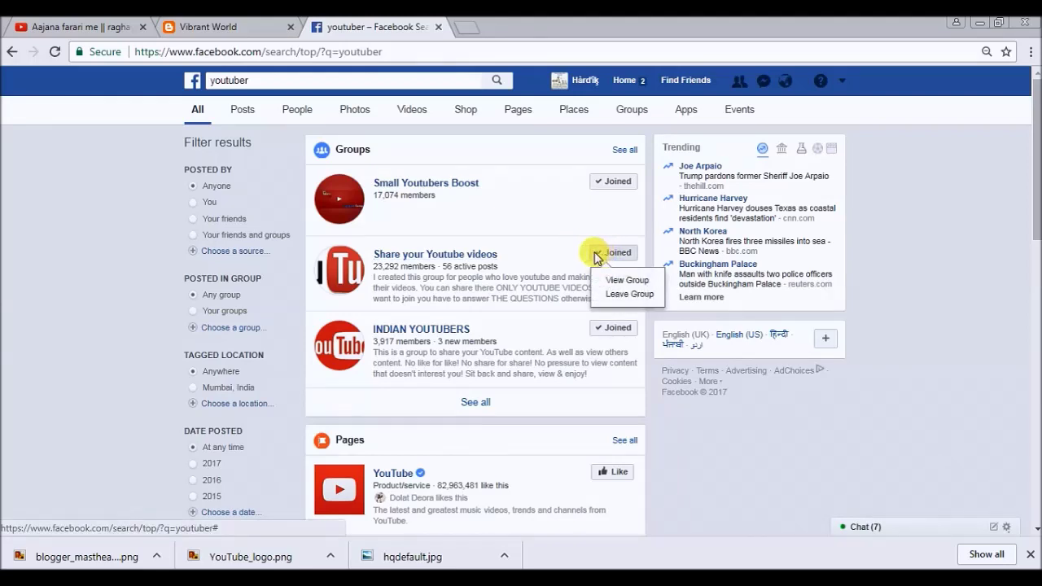
pyautogui.moveTo(479, 259)
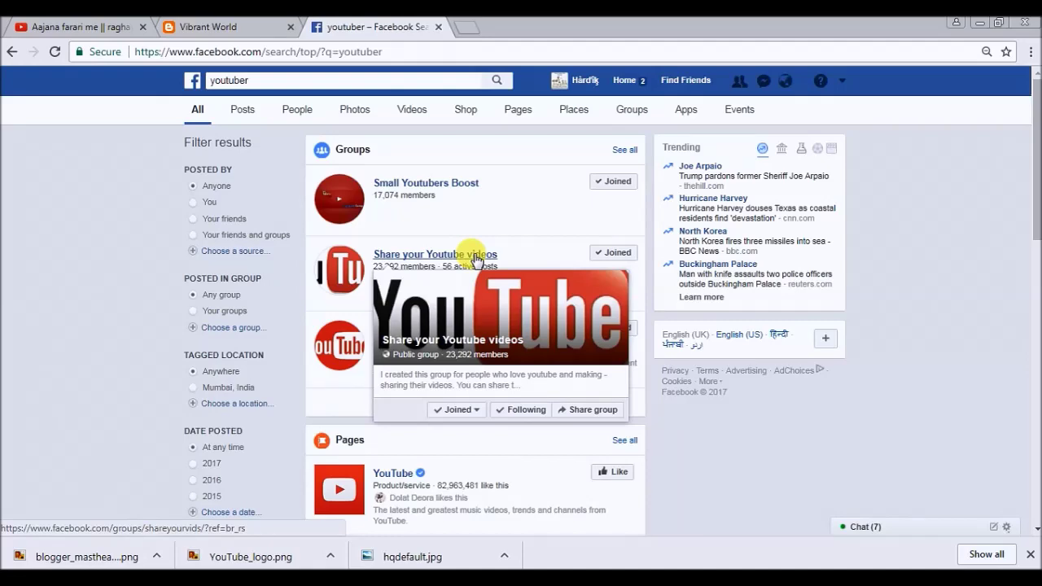
pyautogui.click(477, 259)
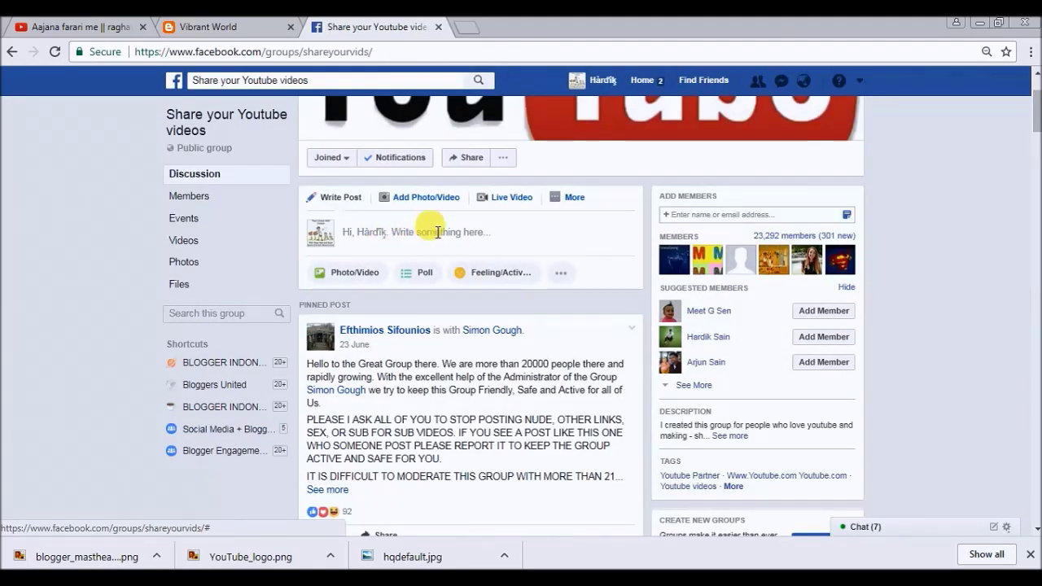
# Step: Start a group post and paste the copied YouTube video link into it
pyautogui.hotkey('ctrl', 'v')
pyautogui.hotkey('ctrl', 'a')
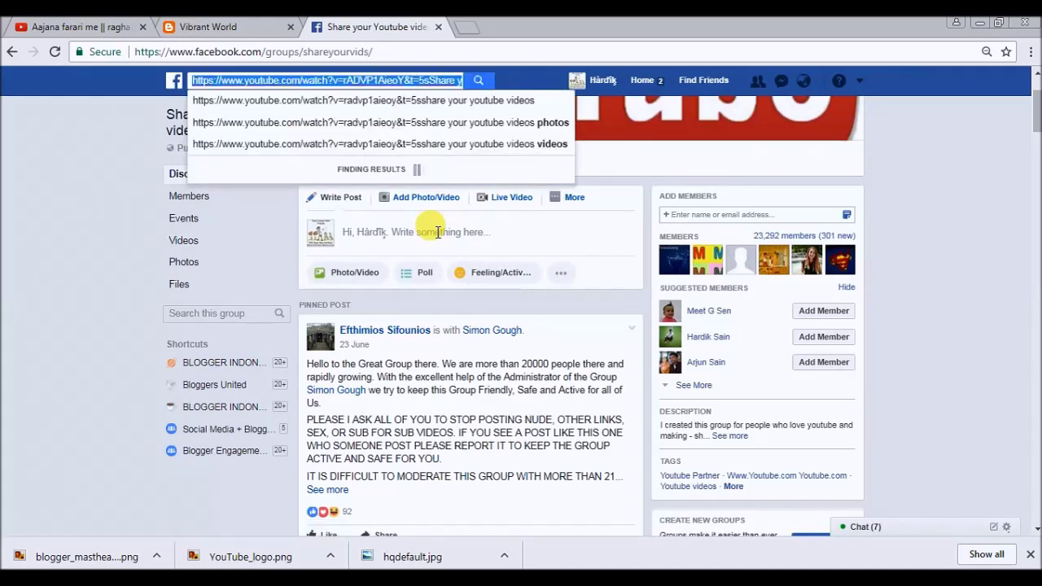
pyautogui.click(438, 232)
pyautogui.hotkey('ctrl', 'v')
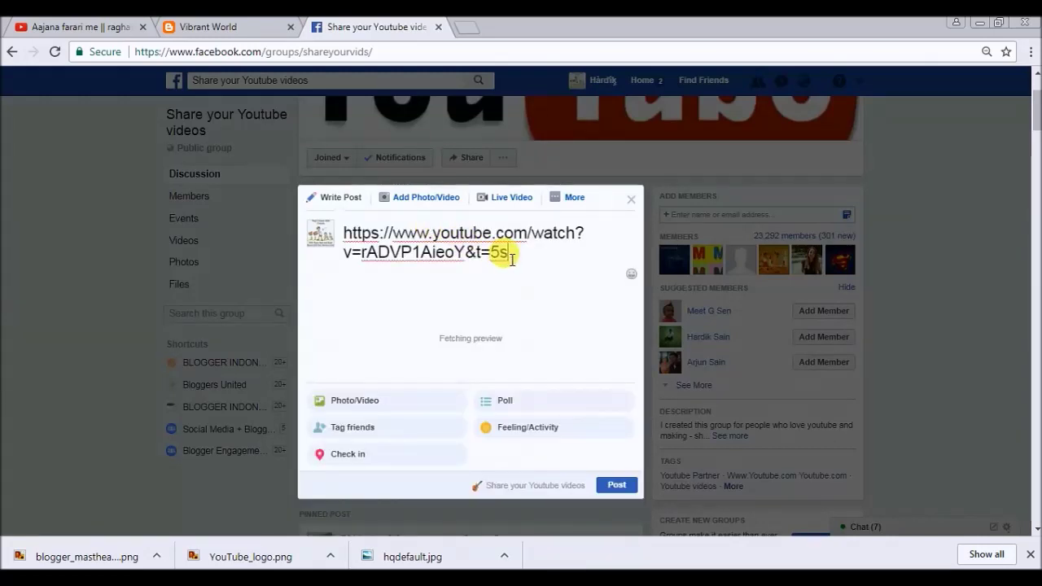
# Step: Add the message 'plz friends watch my vide and increace my views' under the link
pyautogui.write('plz friends w')
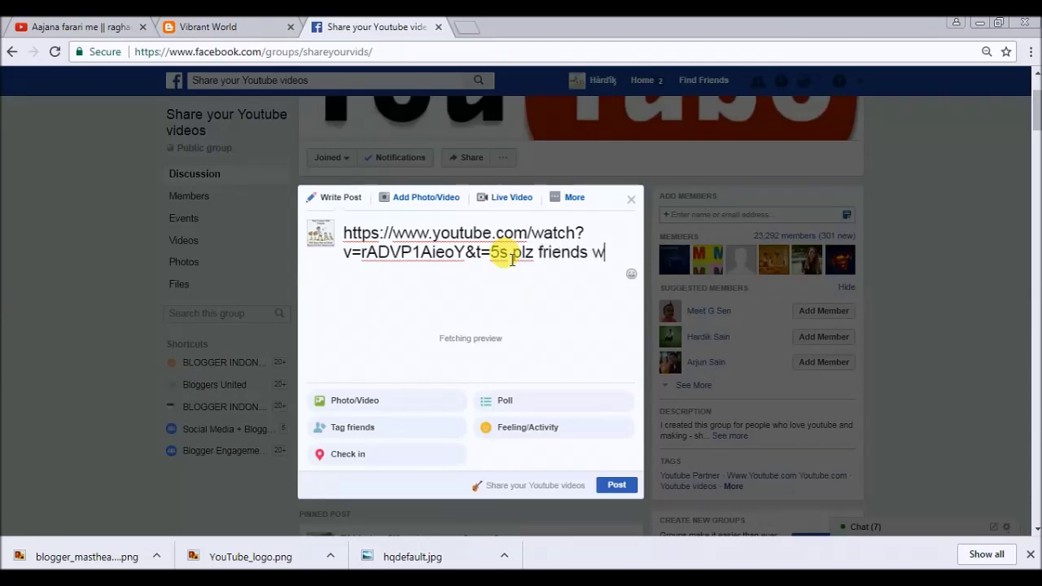
pyautogui.write('a')
pyautogui.write('tch')
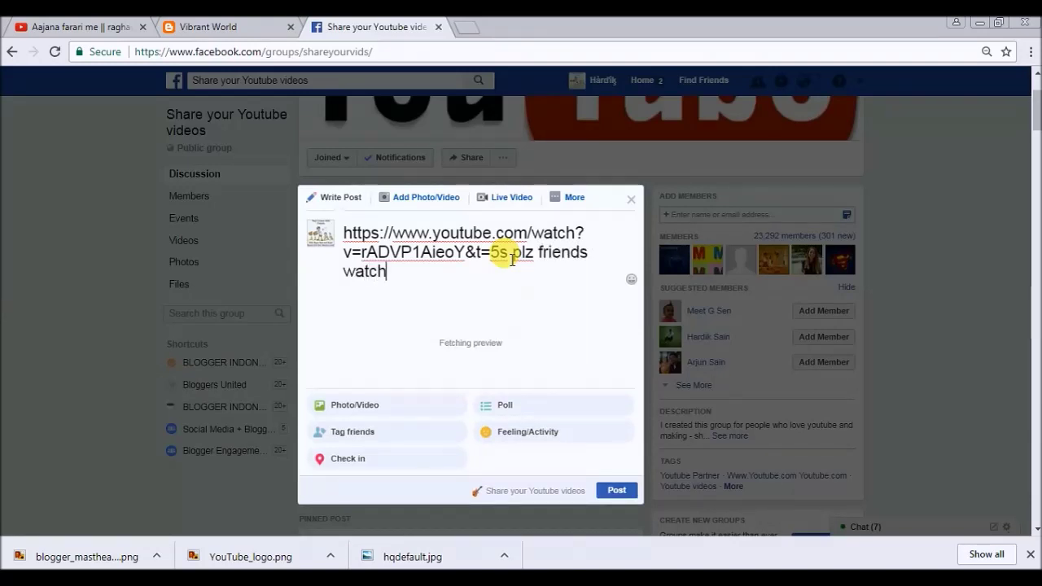
pyautogui.write(' my vv')
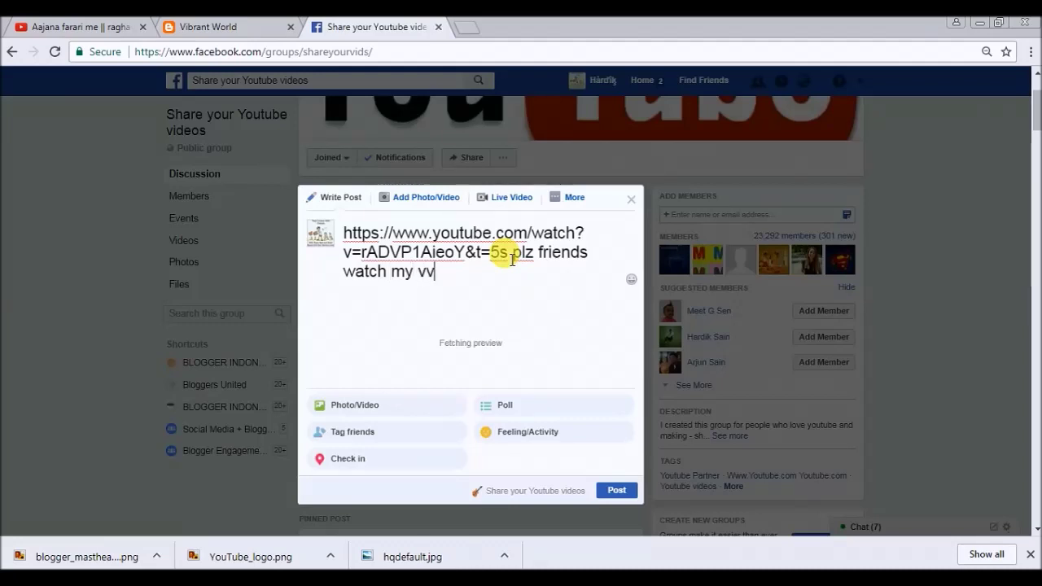
pyautogui.press('BackSpace')
pyautogui.write('ide and ')
pyautogui.write('incr')
pyautogui.write('eace my ')
pyautogui.write('lvviw')
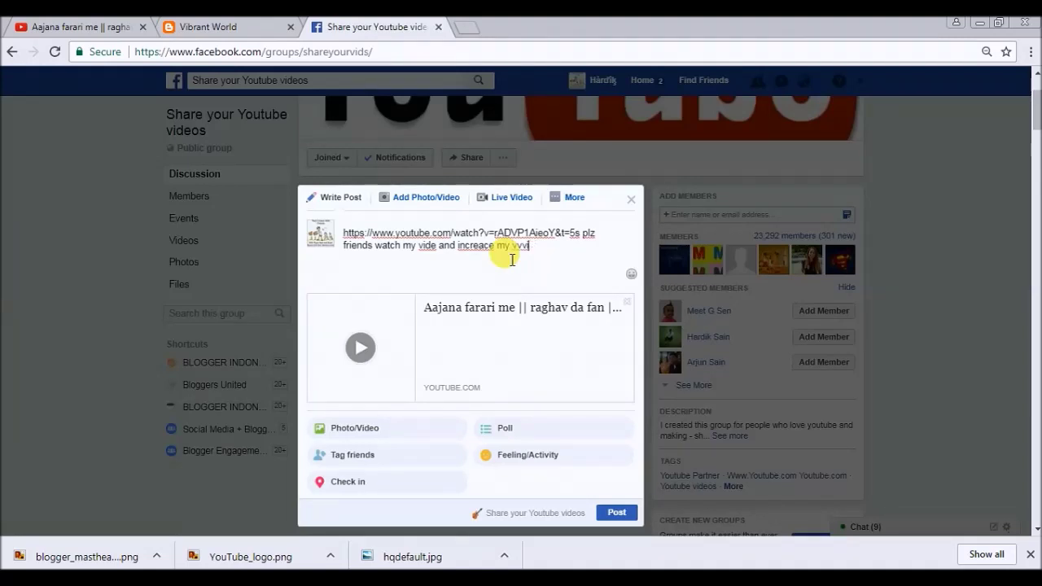
pyautogui.press('BackSpace')
pyautogui.press('BackSpace')
pyautogui.press('BackSpace')
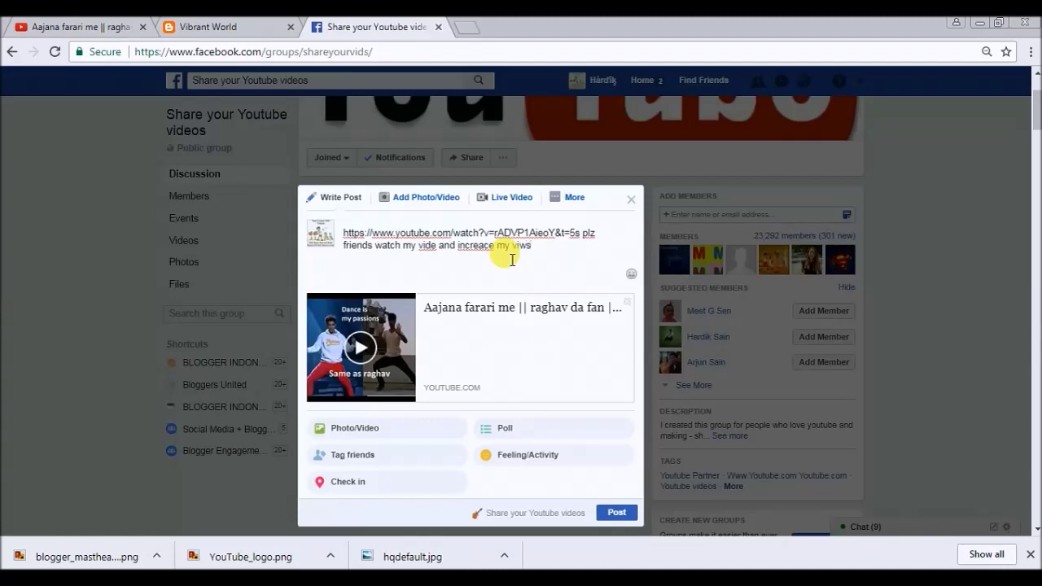
pyautogui.press('BackSpace')
pyautogui.press('BackSpace')
pyautogui.write('e')
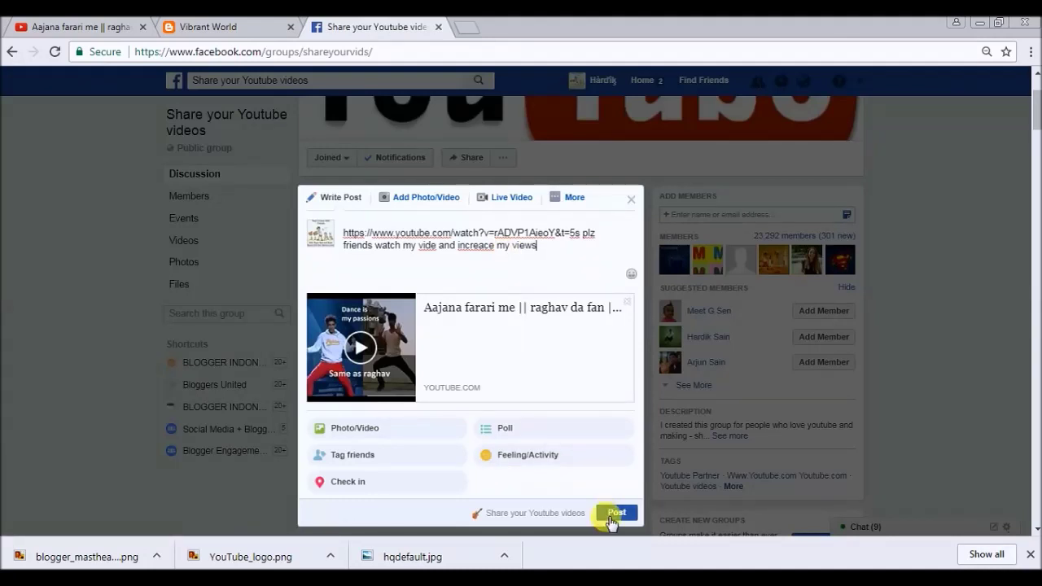
# Step: Publish the YouTube link post to the group
pyautogui.click(612, 519)
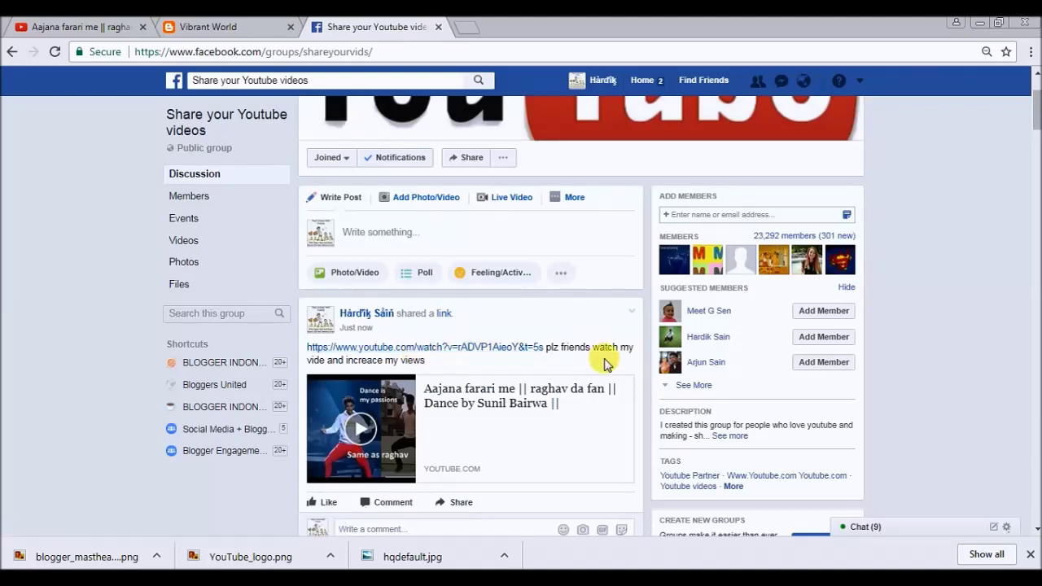
pyautogui.moveTo(814, 236)
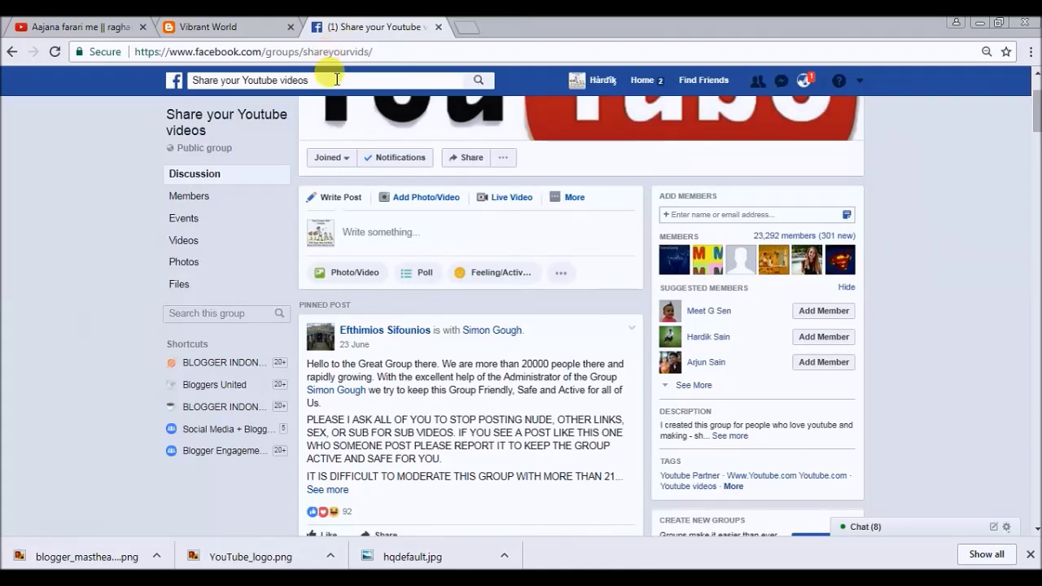
# Step: Search Facebook for 'blog booster' and open the Social Media + Bloggers Community group
pyautogui.click(370, 79)
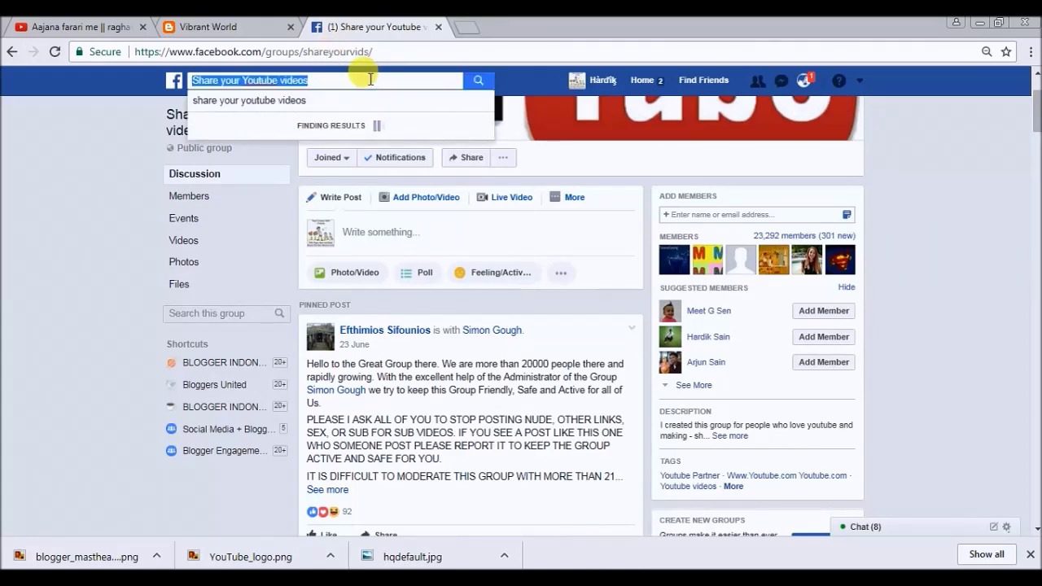
pyautogui.press('BackSpace')
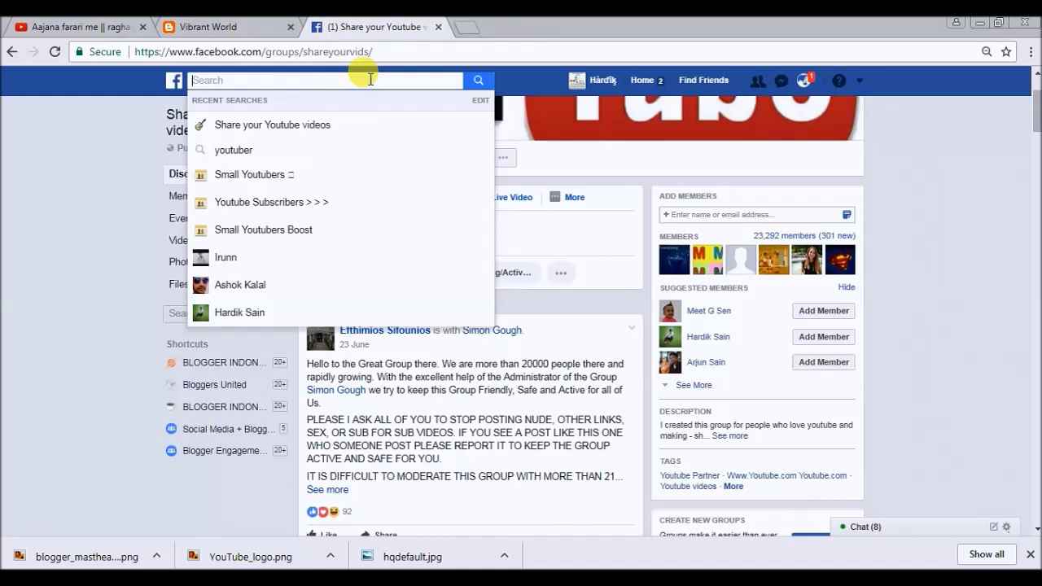
pyautogui.write('blo')
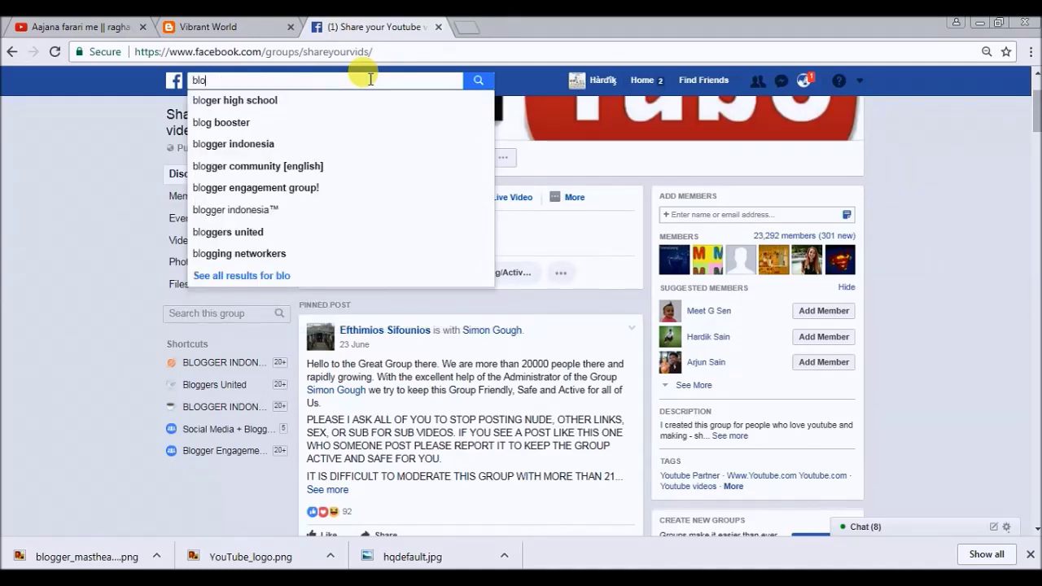
pyautogui.click(269, 122)
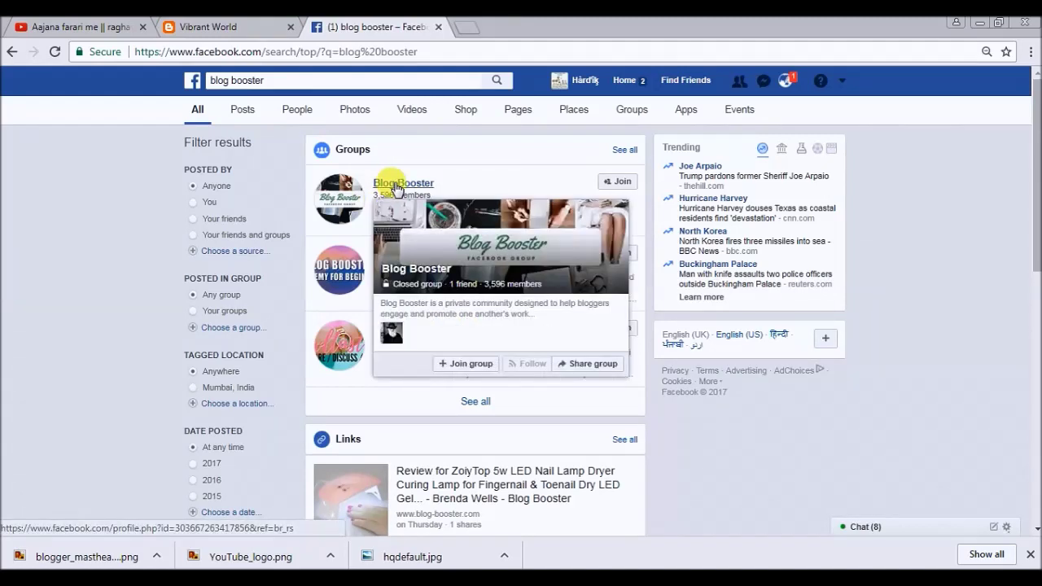
pyautogui.click(396, 186)
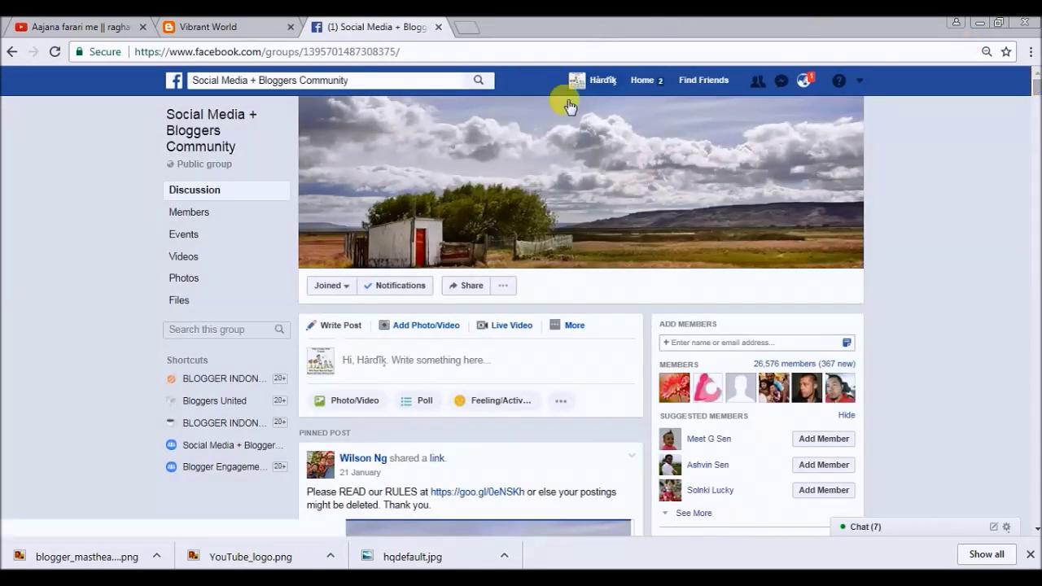
# Step: Copy the Vibrant World blog address from its Blogger tab, then return to Facebook
pyautogui.click(257, 33)
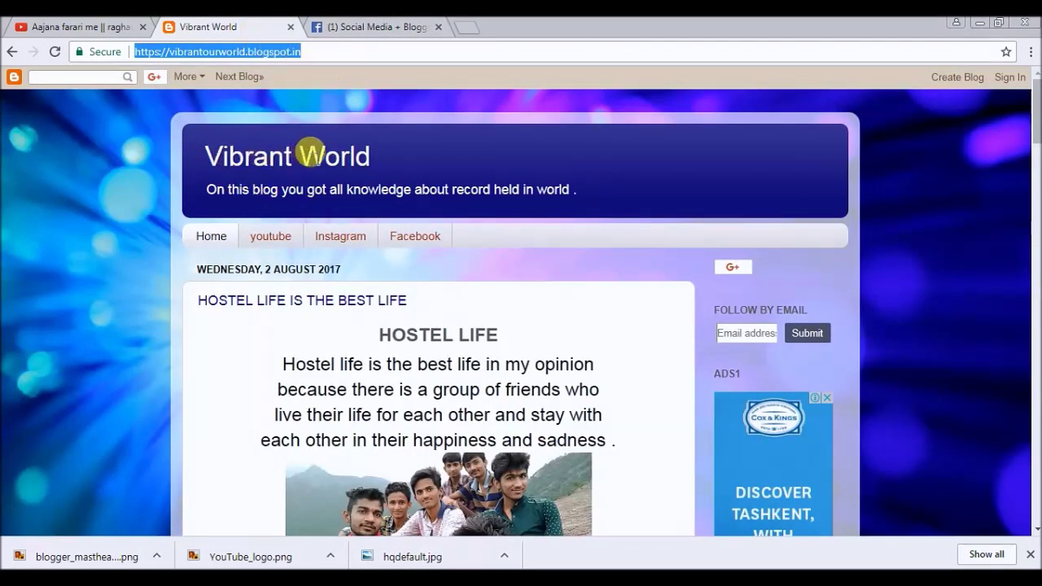
pyautogui.rightClick(245, 54)
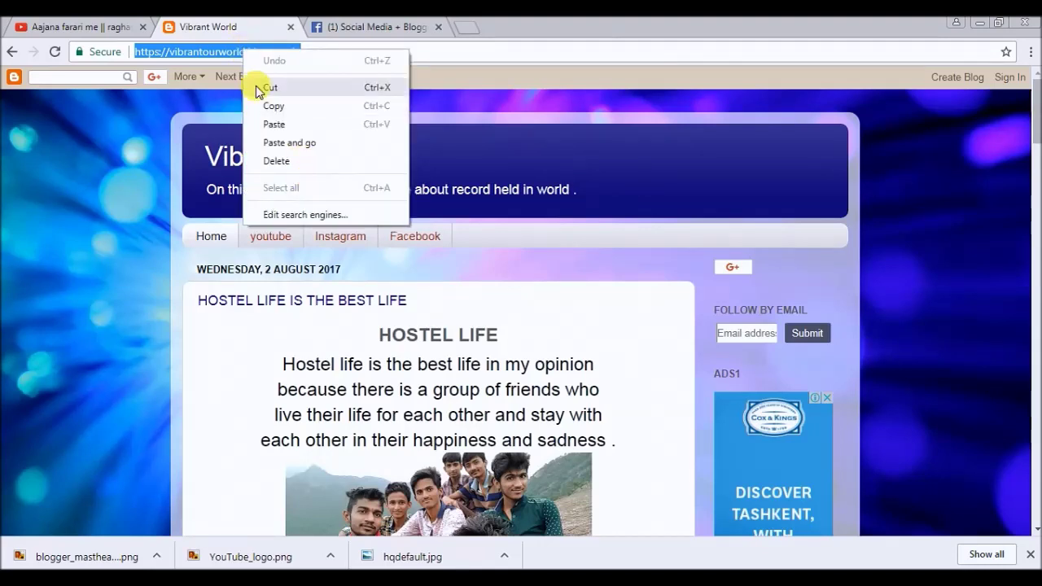
pyautogui.click(291, 107)
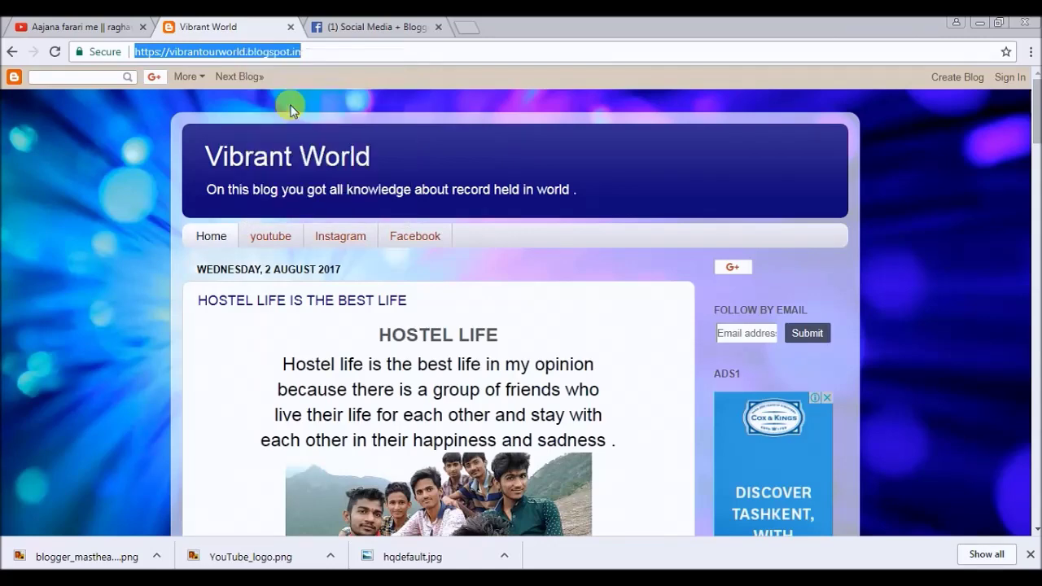
pyautogui.click(420, 27)
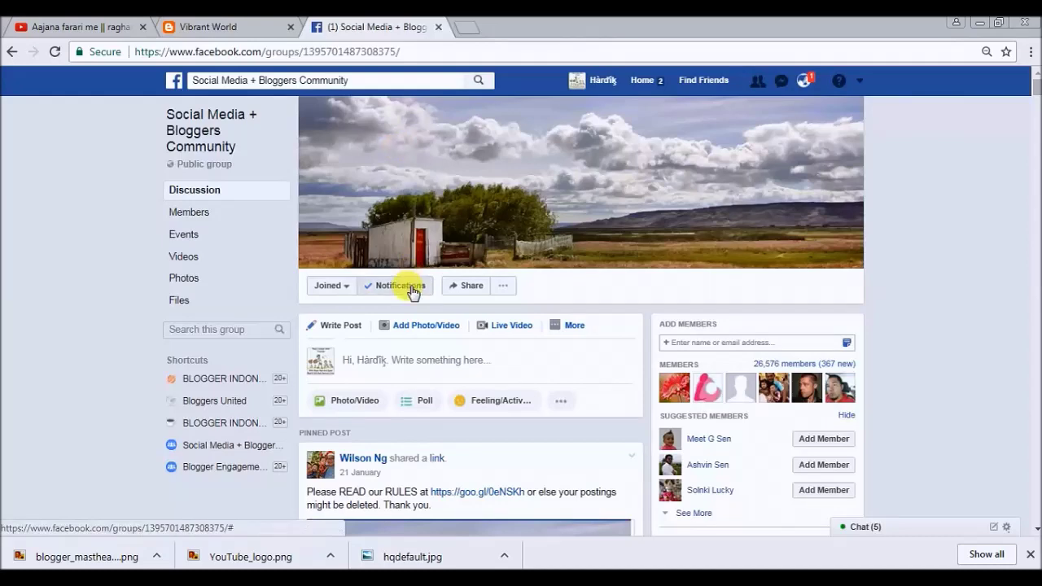
# Step: Draft a group post with the blog link and 'plz friend watch my blog and increase my views'
pyautogui.click(424, 368)
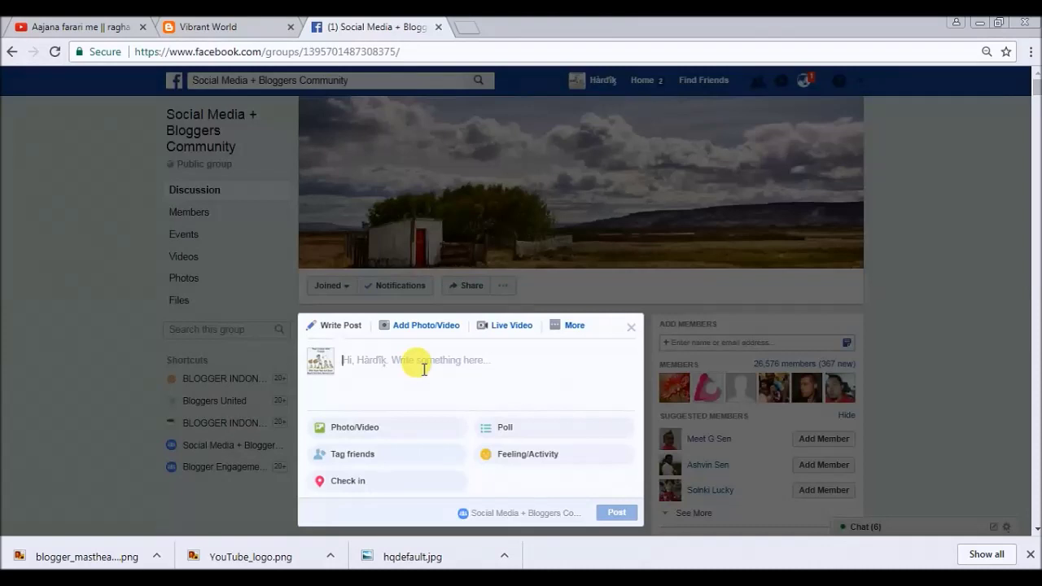
pyautogui.hotkey('ctrl', 'v')
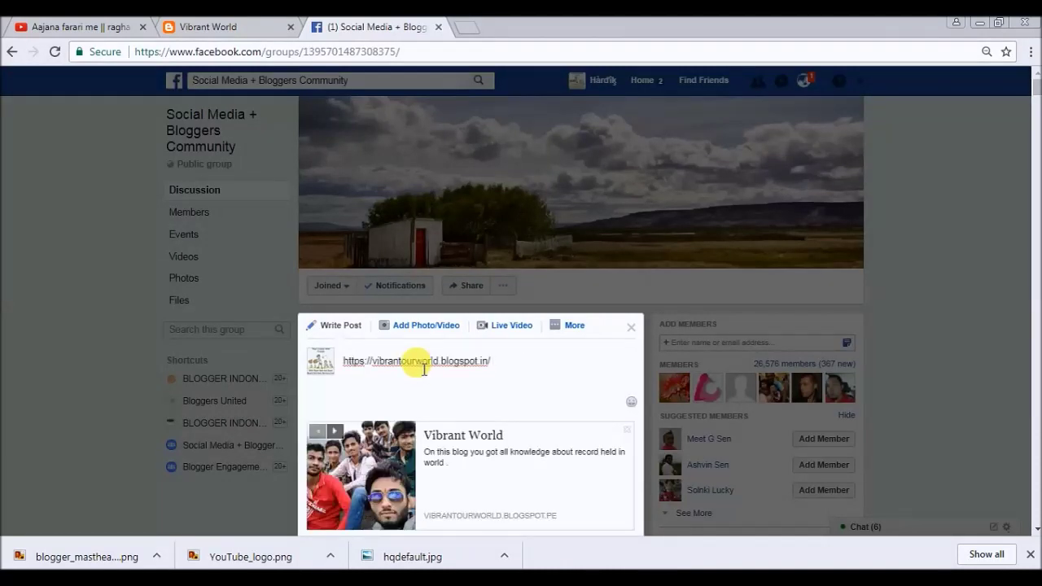
pyautogui.write('plz friend watch my blog ')
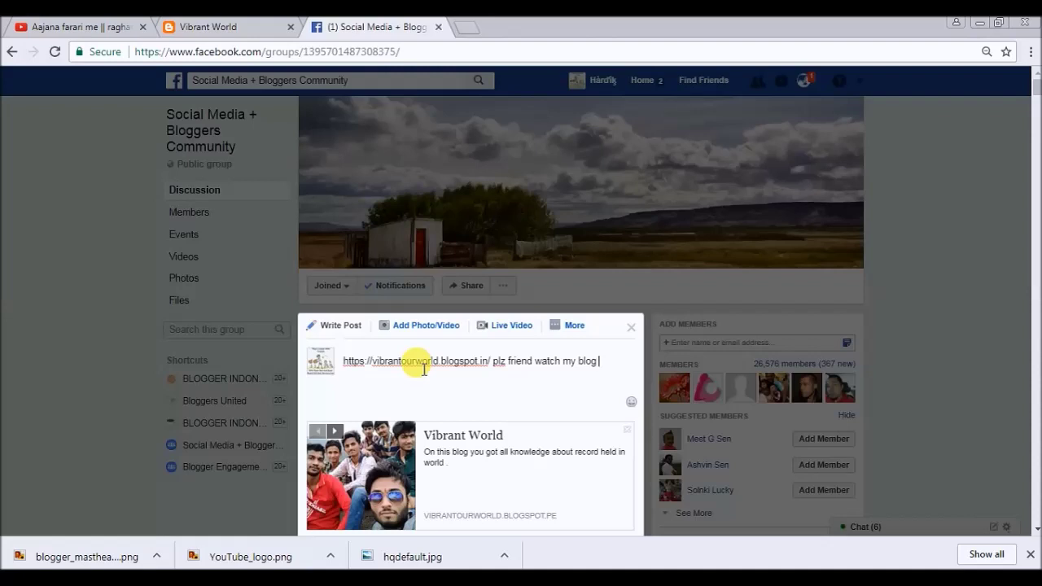
pyautogui.write('and increase my views')
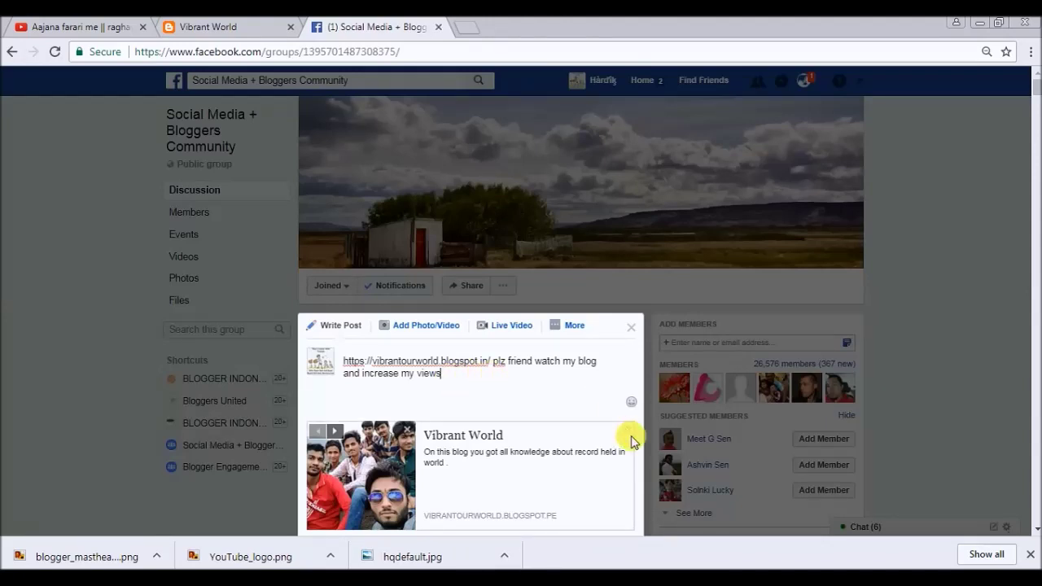
pyautogui.scroll(-2, 623, 444)
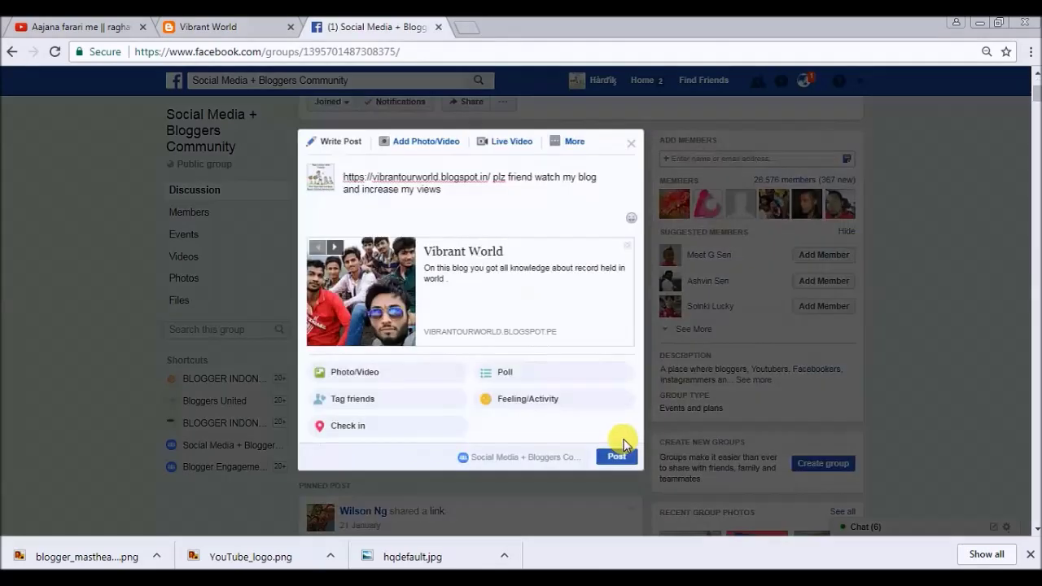
# Step: Publish the blog link post and give it a like
pyautogui.click(624, 456)
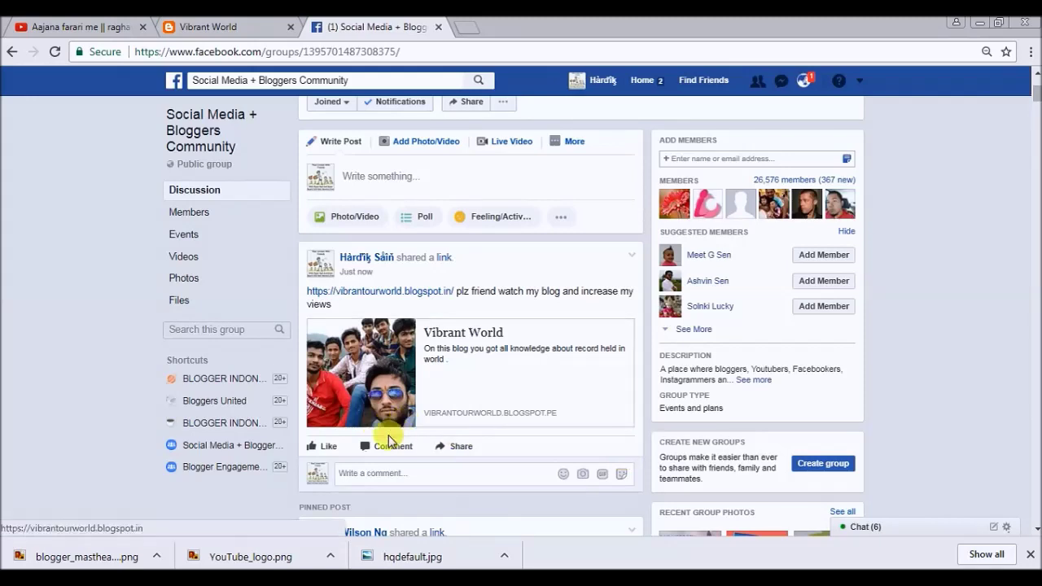
pyautogui.click(319, 446)
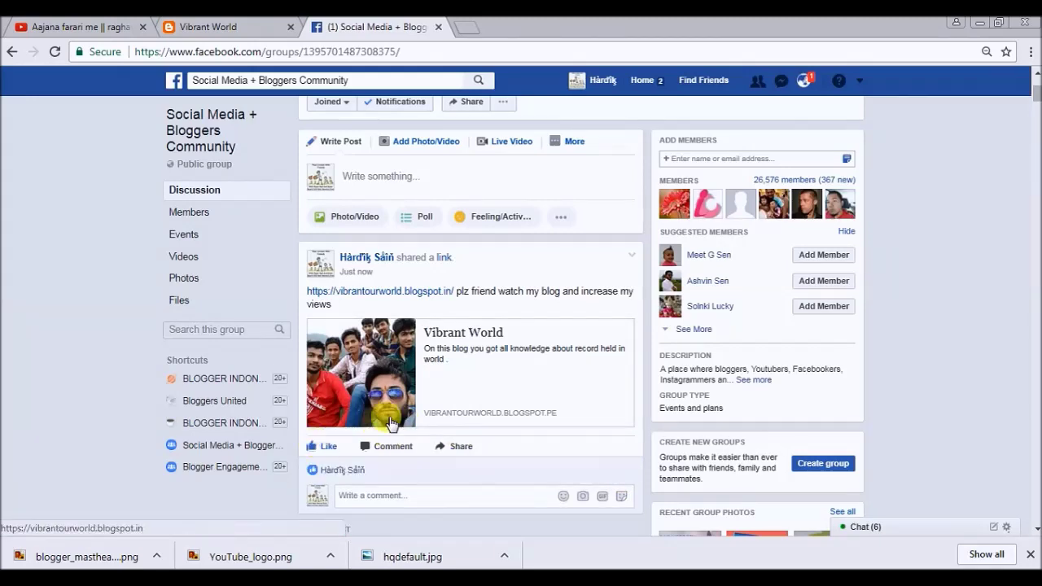